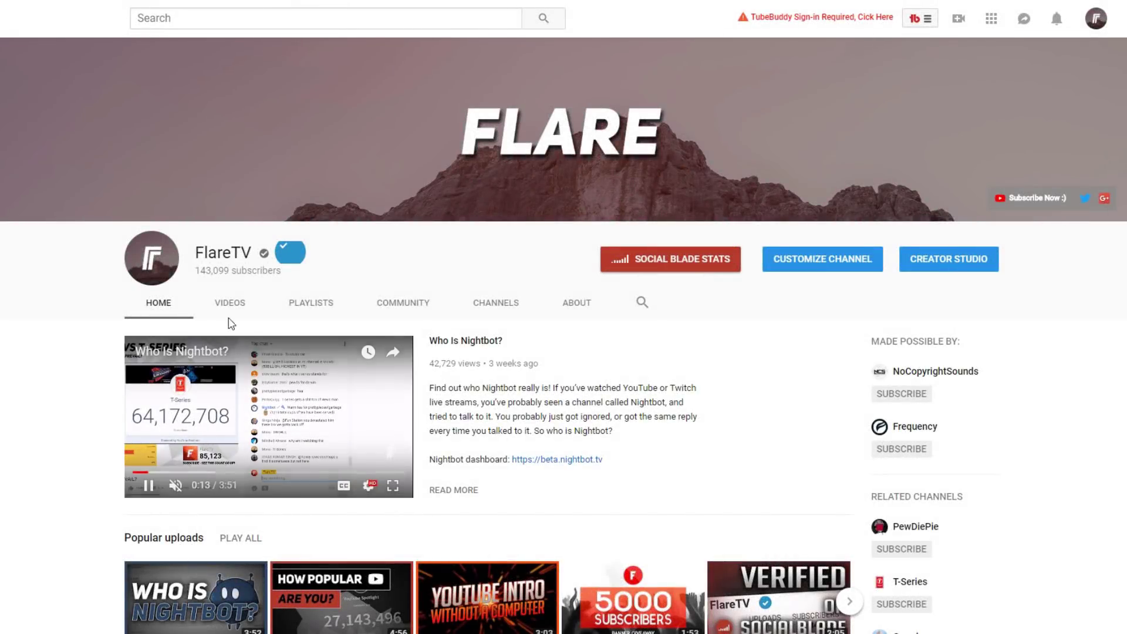
Step: Open the PewDiePie vs T-Series live count video from FlareTV's Videos tab
{"action": "left_click", "coordinate": [232, 317]}
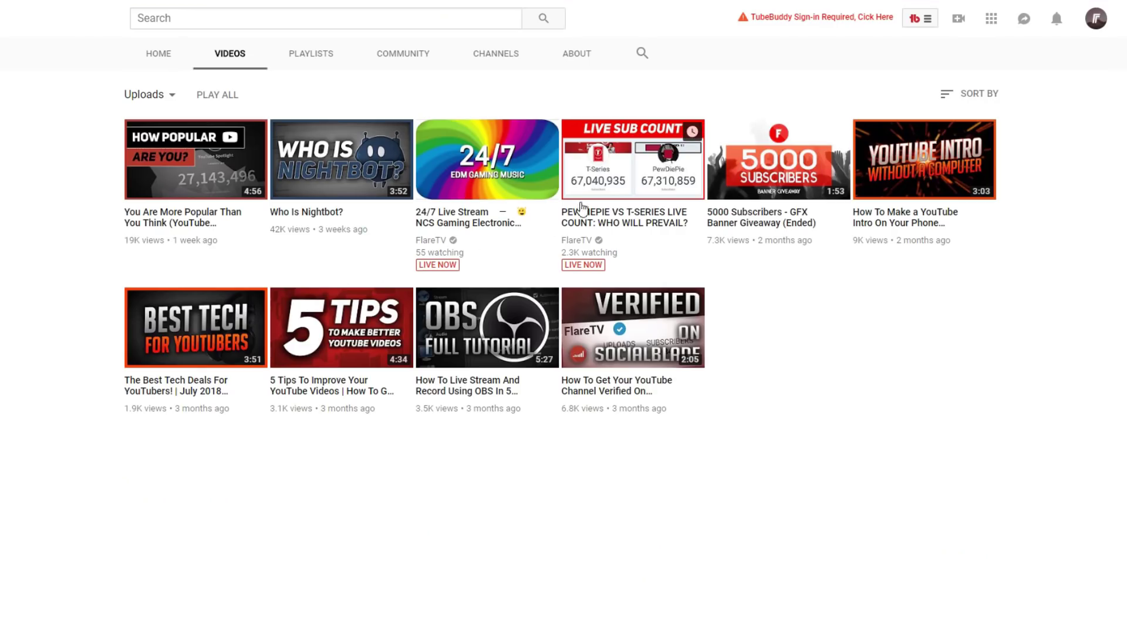
{"action": "left_click", "coordinate": [587, 205]}
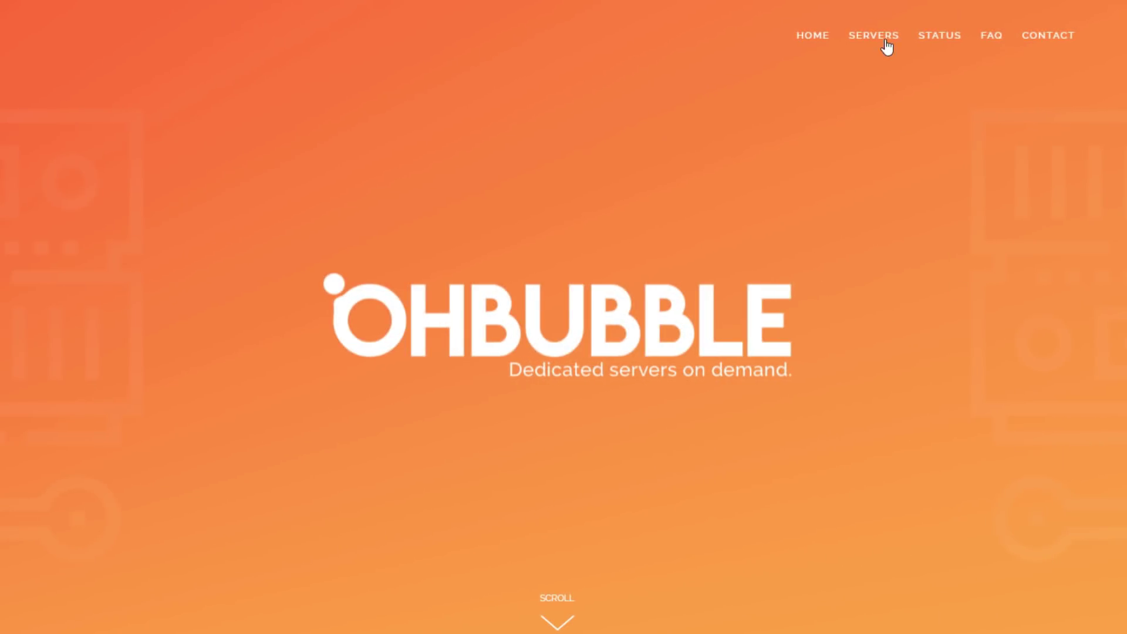
Step: Browse OhBubble's server plans, then open the Gold Plan page with its $49.99 monthly price
{"action": "left_click", "coordinate": [887, 41]}
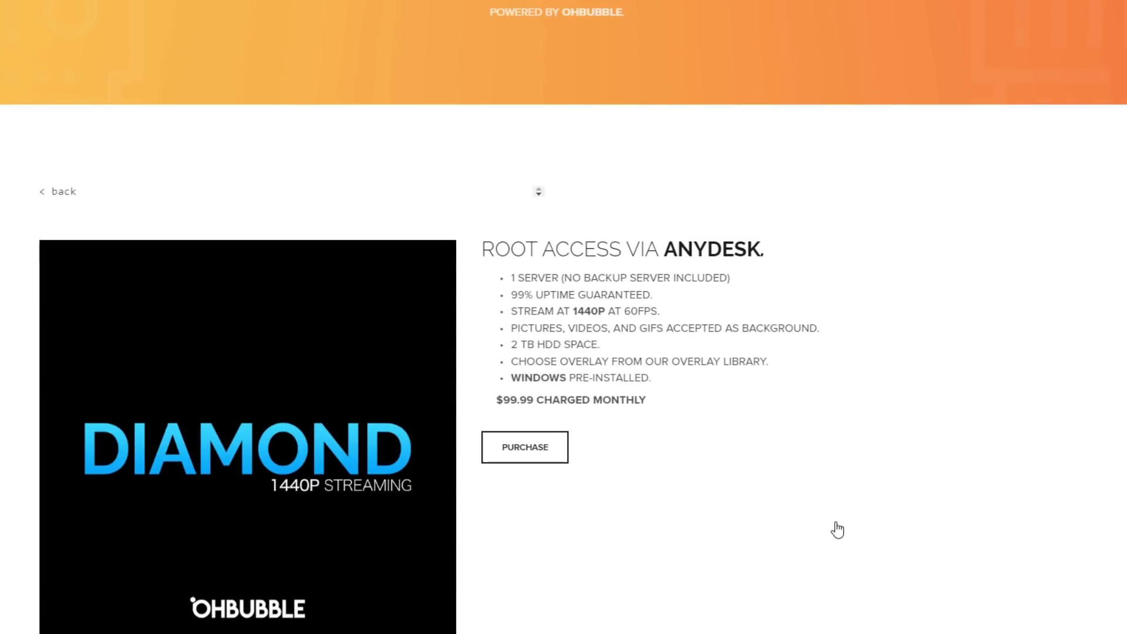
{"action": "left_click", "coordinate": [53, 193]}
{"action": "scroll", "coordinate": [107, 254], "scroll_direction": "down", "scroll_amount": 8}
{"action": "scroll", "coordinate": [178, 266], "scroll_direction": "up", "scroll_amount": 4}
{"action": "left_click", "coordinate": [298, 209]}
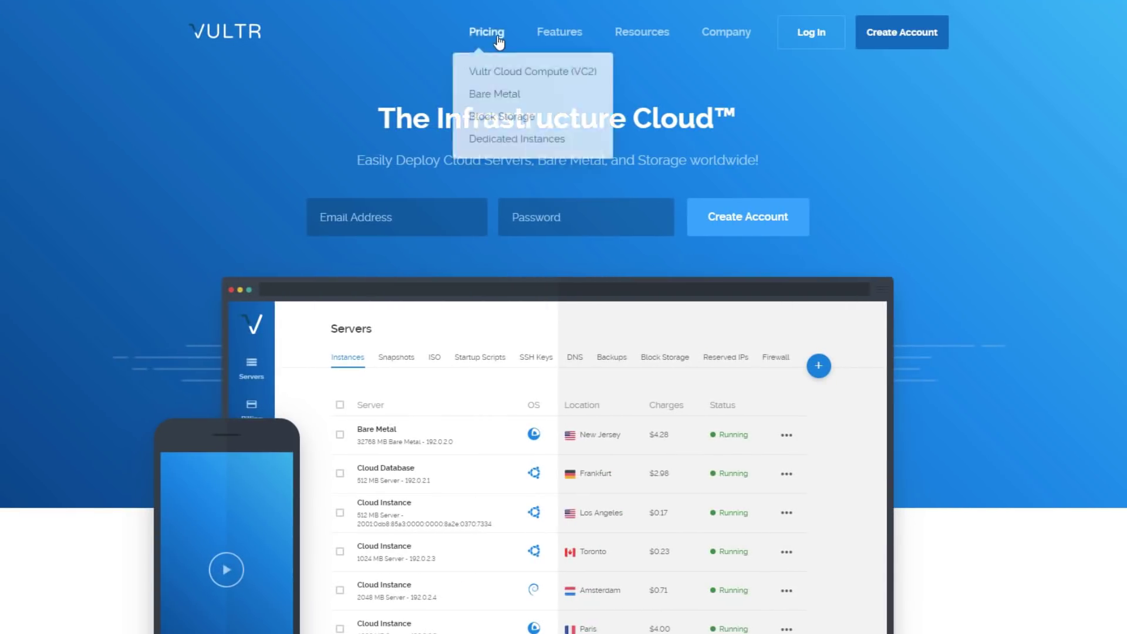
Step: Review Vultr's Plans & Pricing page, scrolling through the plan table and FAQ
{"action": "left_click", "coordinate": [498, 35]}
{"action": "scroll", "coordinate": [532, 111], "scroll_direction": "down", "scroll_amount": 8}
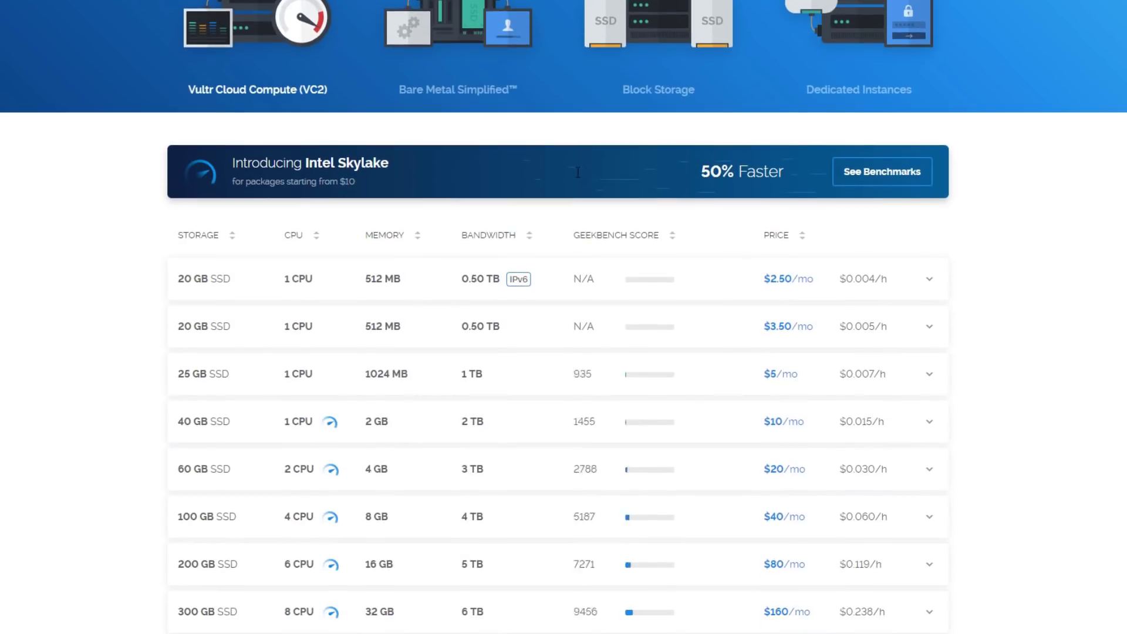
{"action": "scroll", "coordinate": [578, 177], "scroll_direction": "up", "scroll_amount": 1}
{"action": "scroll", "coordinate": [578, 178], "scroll_direction": "up", "scroll_amount": 1}
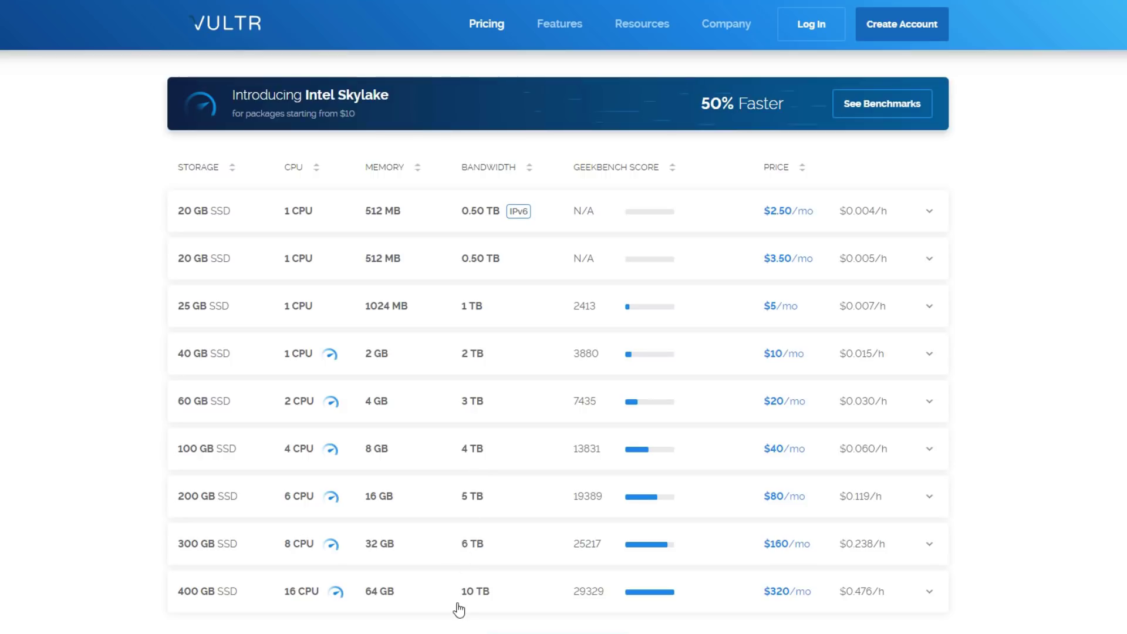
{"action": "scroll", "coordinate": [459, 610], "scroll_direction": "down", "scroll_amount": 8}
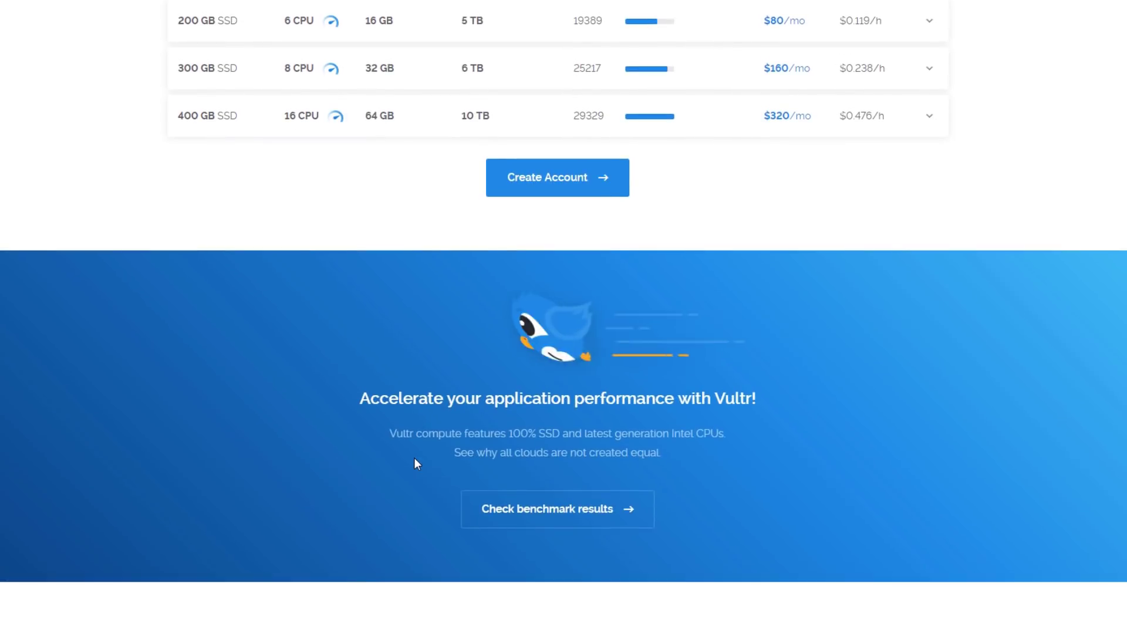
{"action": "scroll", "coordinate": [414, 463], "scroll_direction": "down", "scroll_amount": 16}
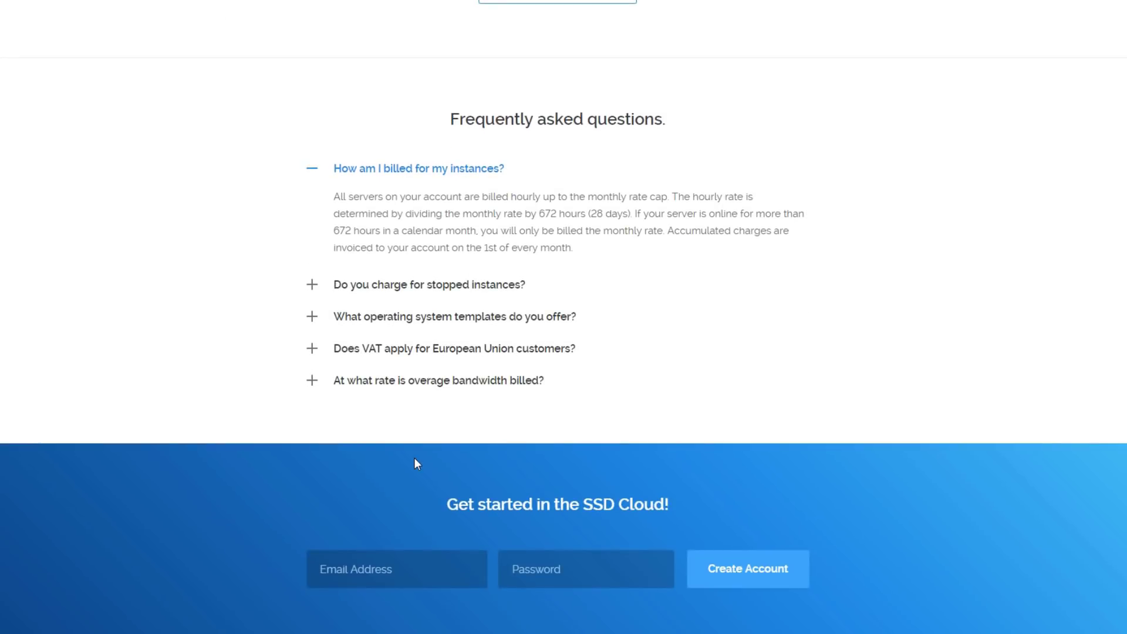
{"action": "scroll", "coordinate": [415, 463], "scroll_direction": "down", "scroll_amount": 8}
{"action": "scroll", "coordinate": [415, 461], "scroll_direction": "up", "scroll_amount": 20}
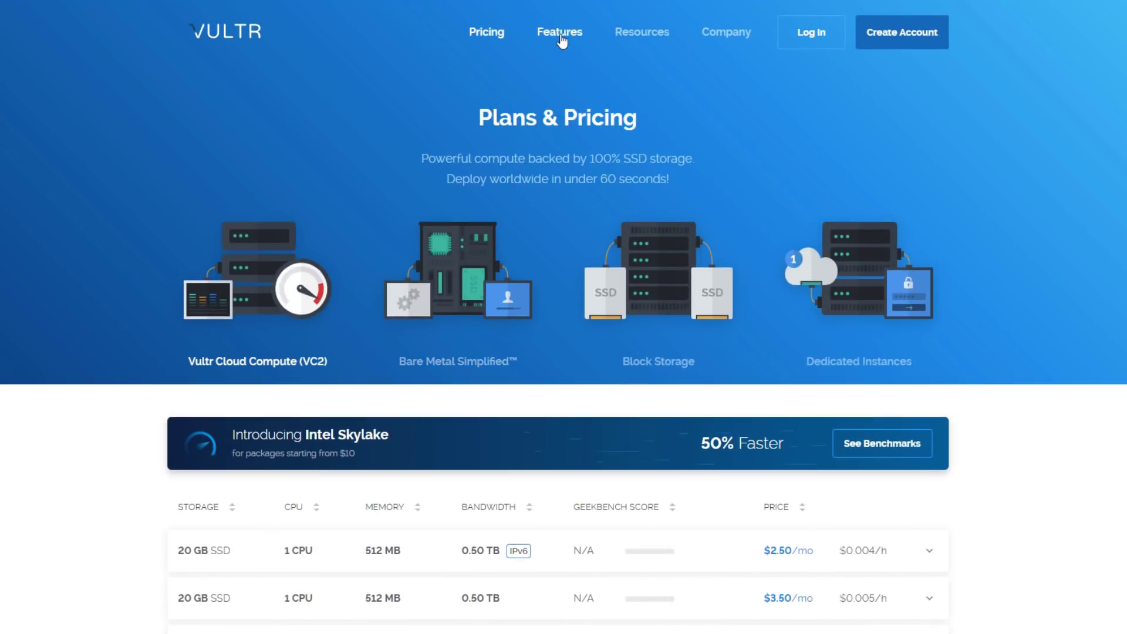
Step: Read through Vultr's High Performance Compute Instances features page
{"action": "left_click", "coordinate": [560, 32]}
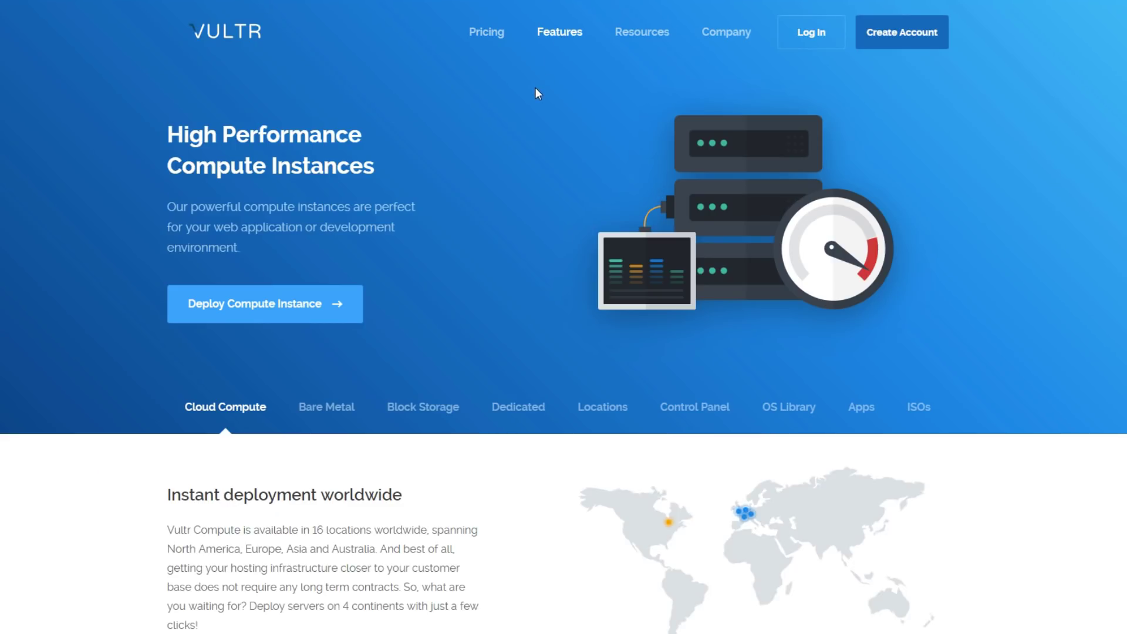
{"action": "scroll", "coordinate": [527, 132], "scroll_direction": "down", "scroll_amount": 1}
{"action": "scroll", "coordinate": [524, 131], "scroll_direction": "down", "scroll_amount": 5}
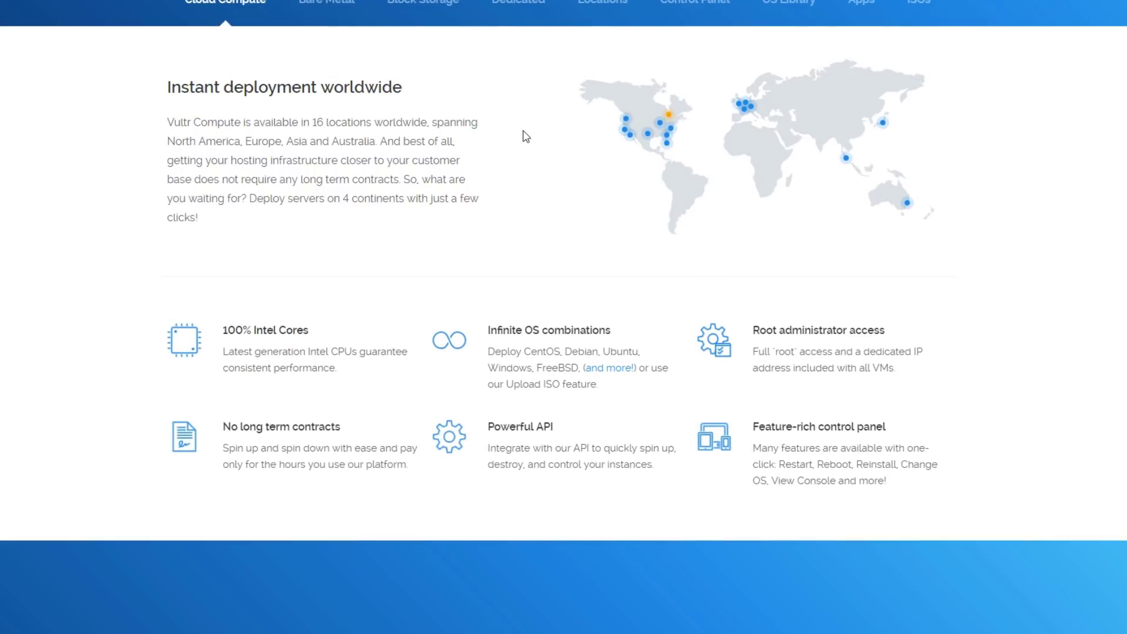
{"action": "scroll", "coordinate": [526, 136], "scroll_direction": "down", "scroll_amount": 7}
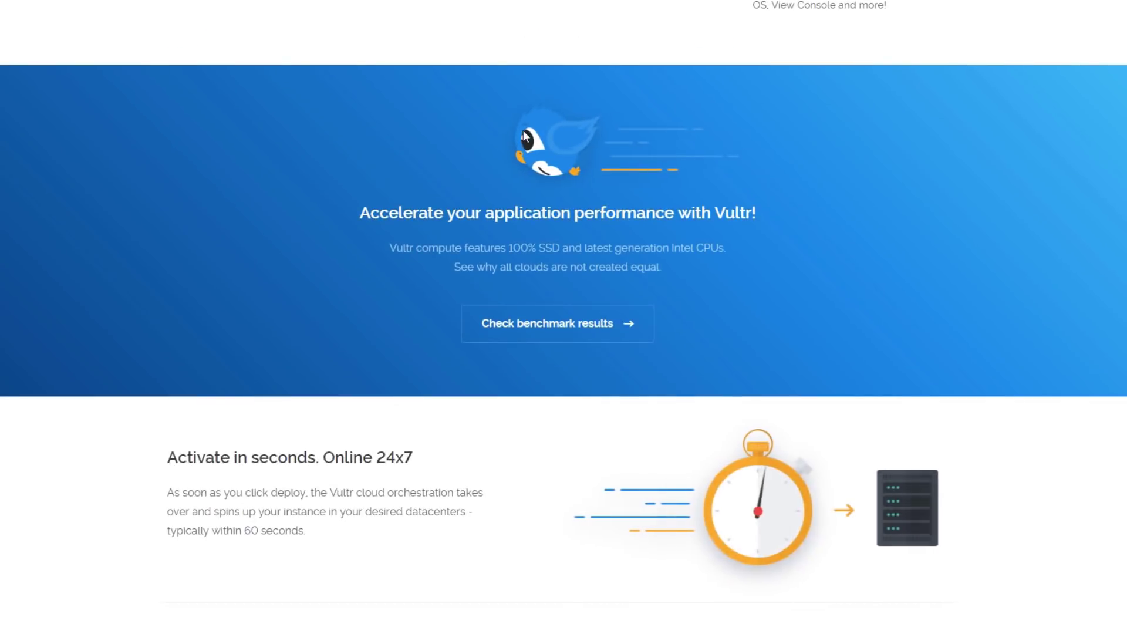
{"action": "scroll", "coordinate": [525, 136], "scroll_direction": "down", "scroll_amount": 3}
{"action": "scroll", "coordinate": [524, 135], "scroll_direction": "down", "scroll_amount": 4}
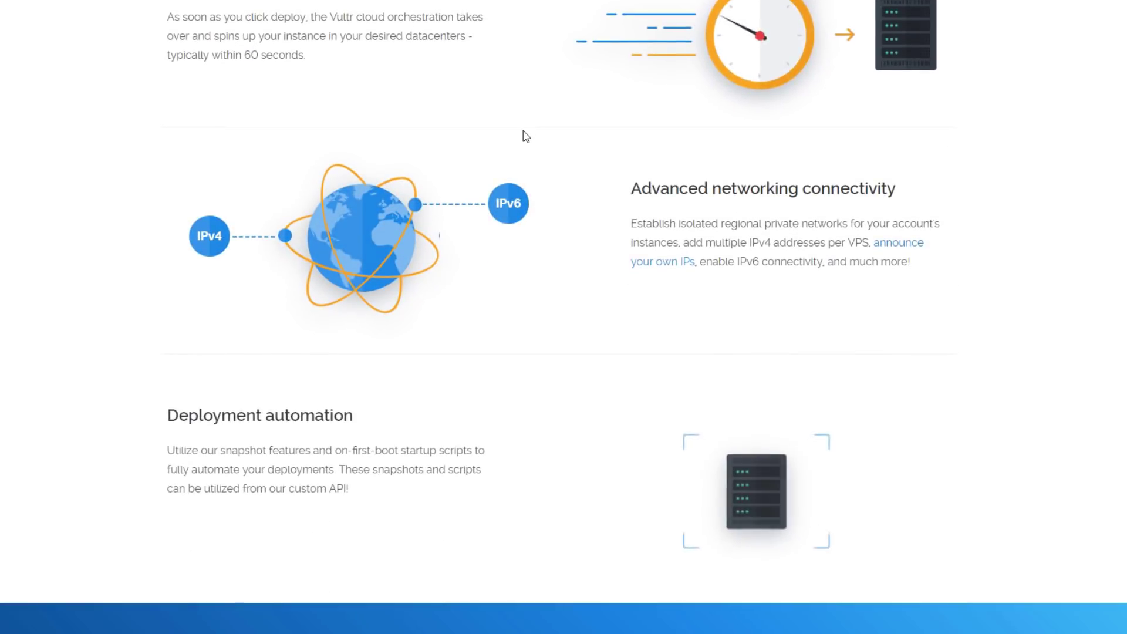
{"action": "scroll", "coordinate": [525, 136], "scroll_direction": "down", "scroll_amount": 2}
{"action": "scroll", "coordinate": [525, 137], "scroll_direction": "down", "scroll_amount": 6}
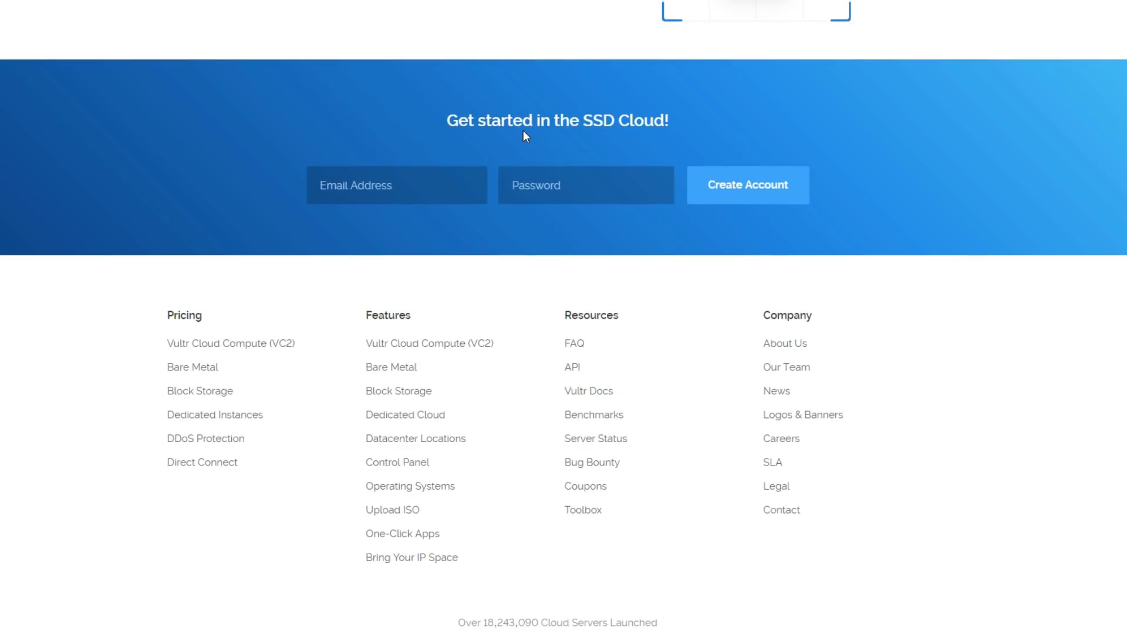
{"action": "scroll", "coordinate": [525, 136], "scroll_direction": "up", "scroll_amount": 12}
{"action": "scroll", "coordinate": [523, 131], "scroll_direction": "up", "scroll_amount": 10}
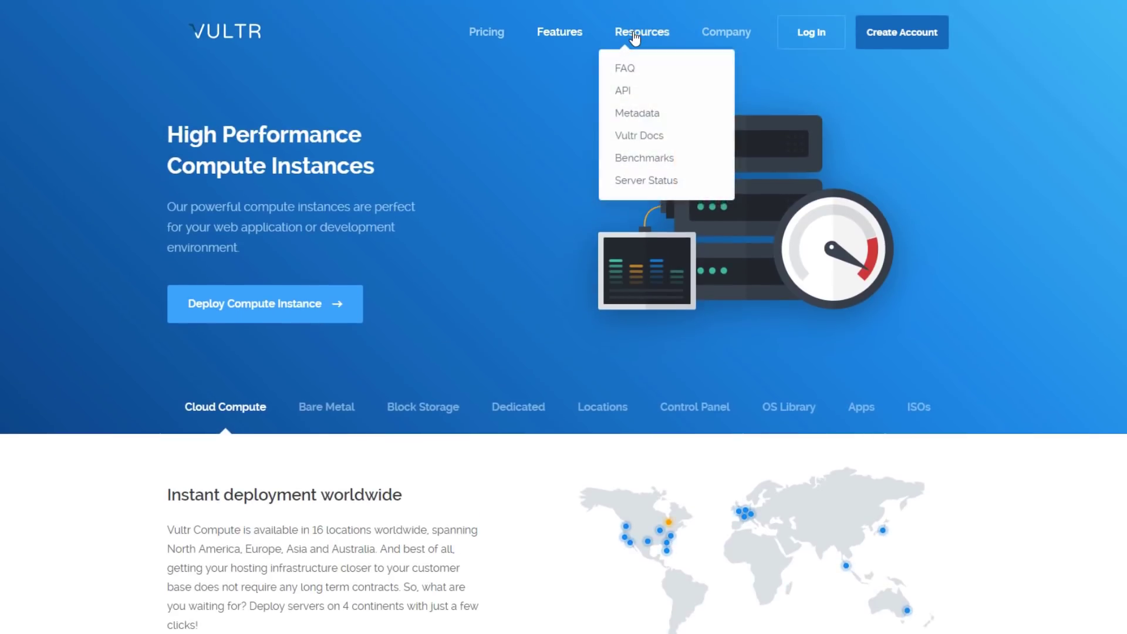
{"action": "mouse_move", "coordinate": [729, 37]}
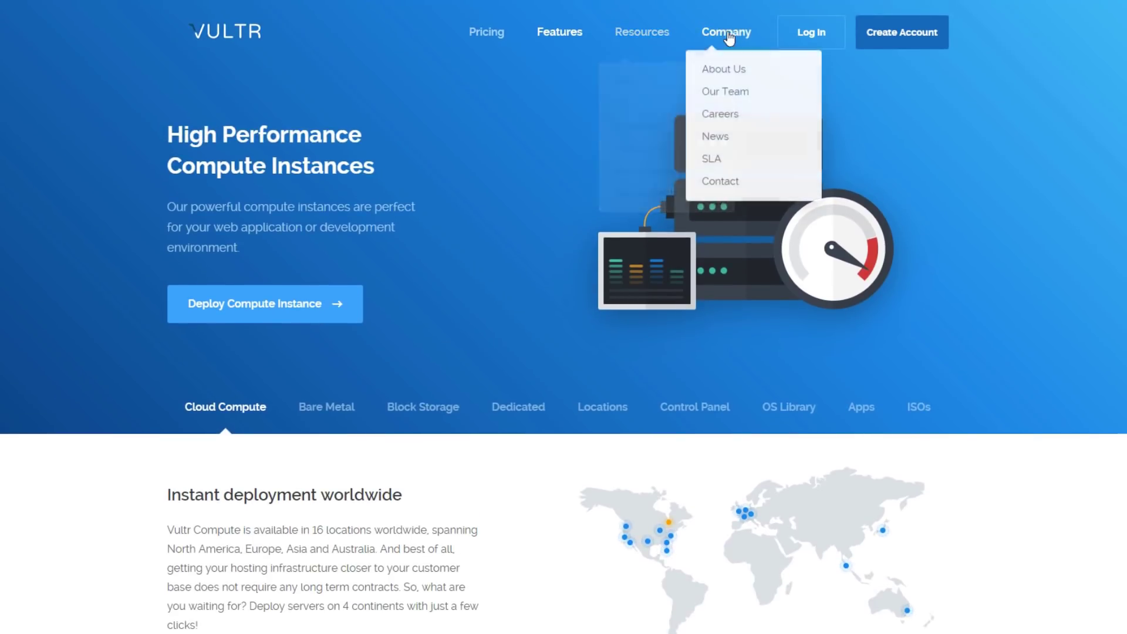
{"action": "left_click", "coordinate": [731, 69]}
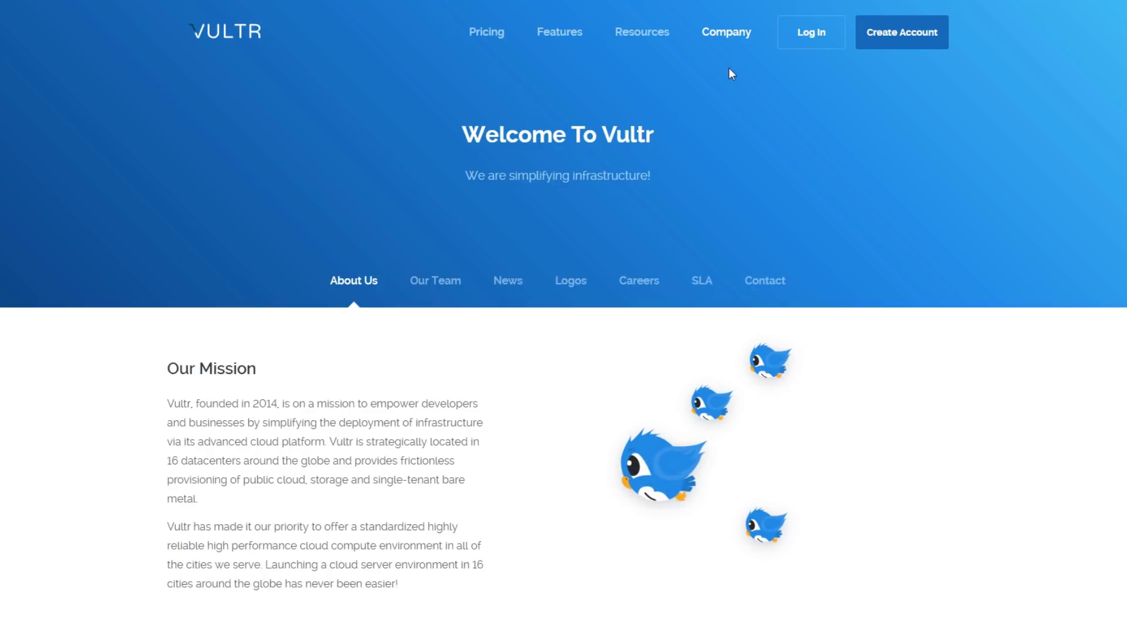
{"action": "scroll", "coordinate": [705, 132], "scroll_direction": "down", "scroll_amount": 5}
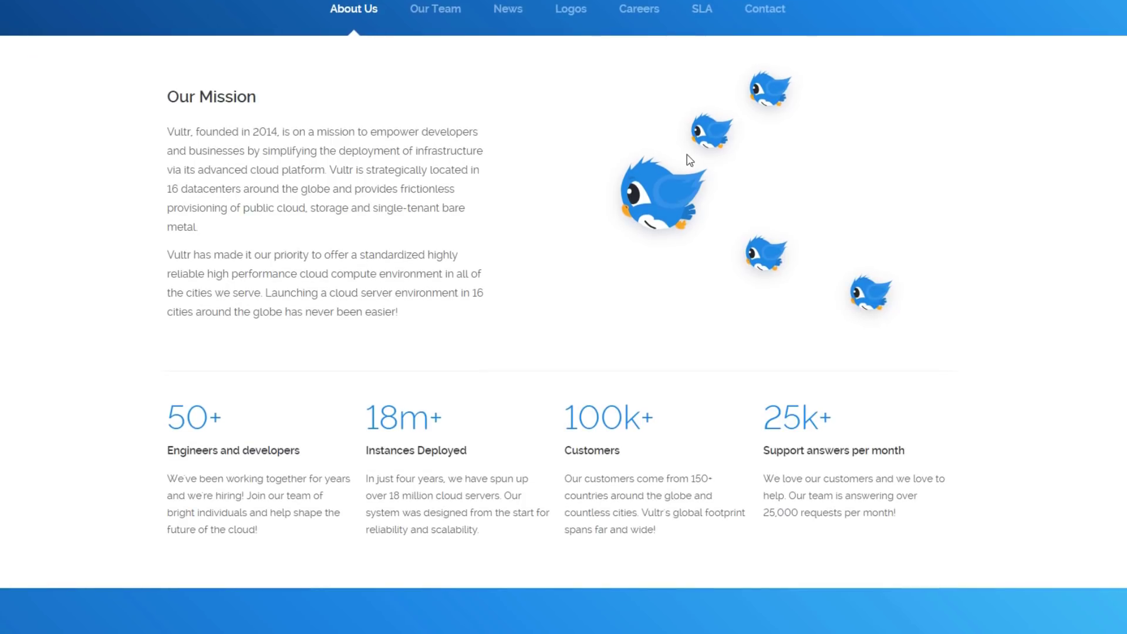
{"action": "scroll", "coordinate": [690, 160], "scroll_direction": "down", "scroll_amount": 10}
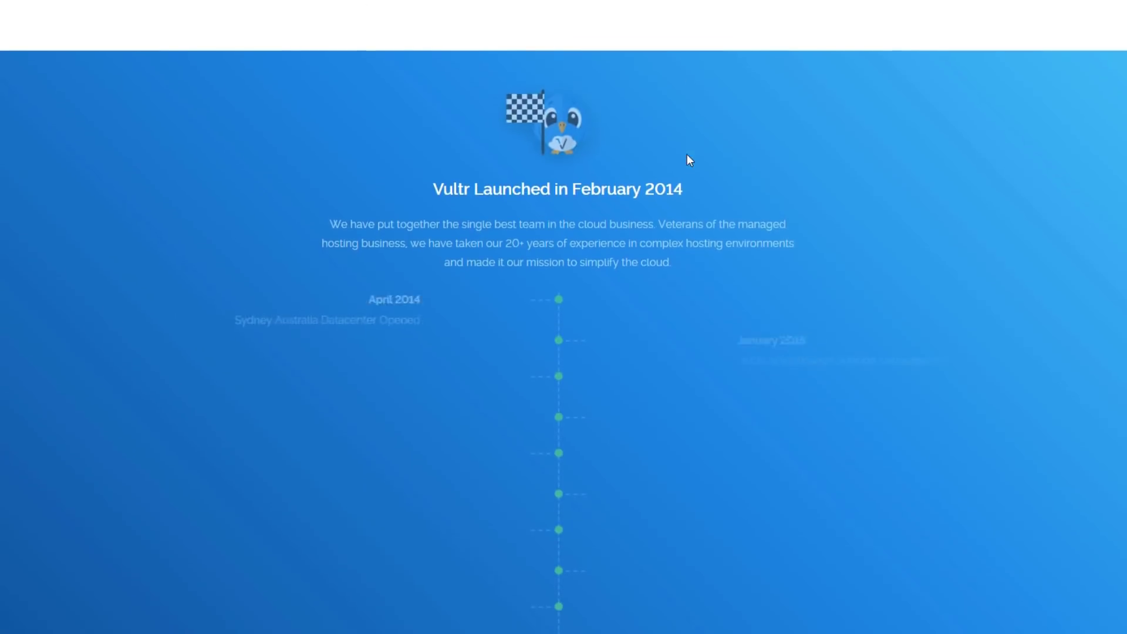
{"action": "scroll", "coordinate": [688, 160], "scroll_direction": "down", "scroll_amount": 6}
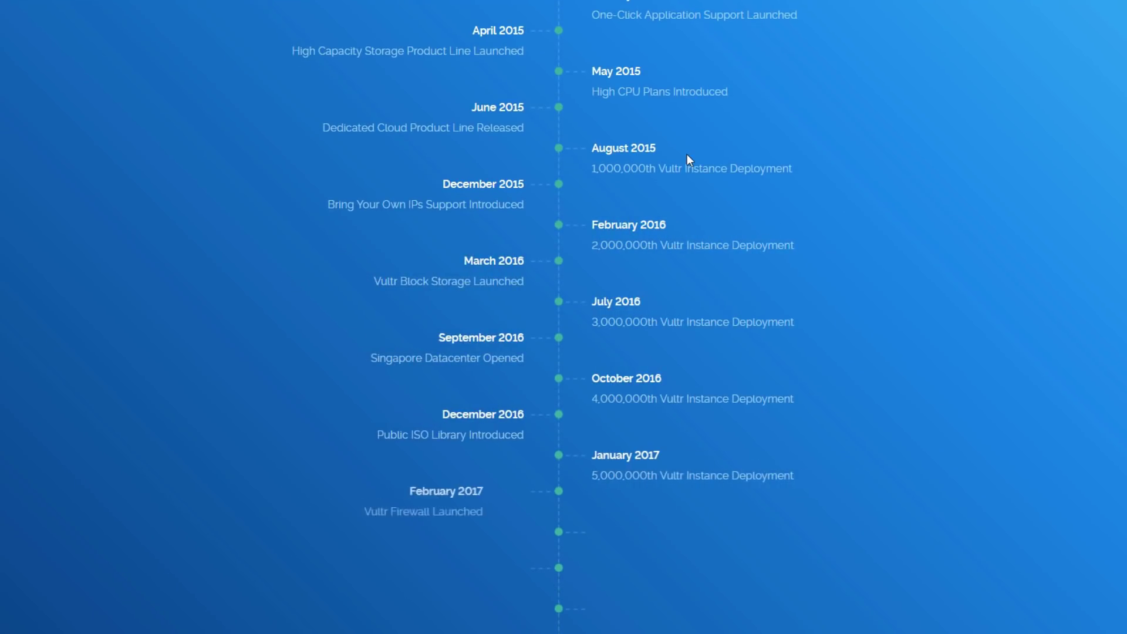
{"action": "scroll", "coordinate": [689, 159], "scroll_direction": "down", "scroll_amount": 5}
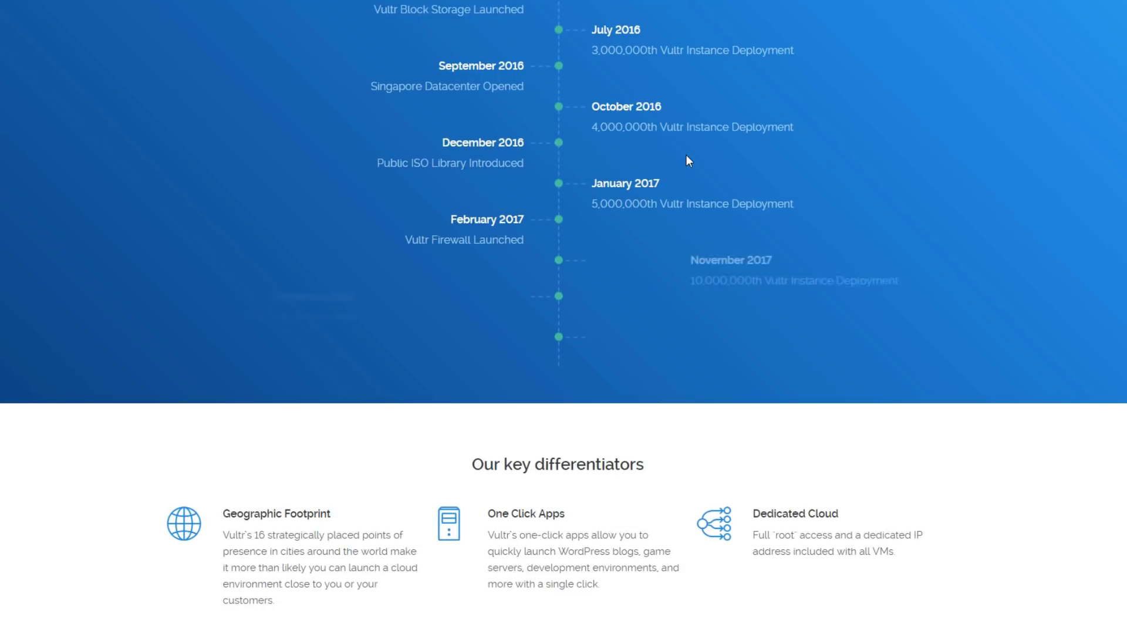
{"action": "scroll", "coordinate": [687, 156], "scroll_direction": "down", "scroll_amount": 6}
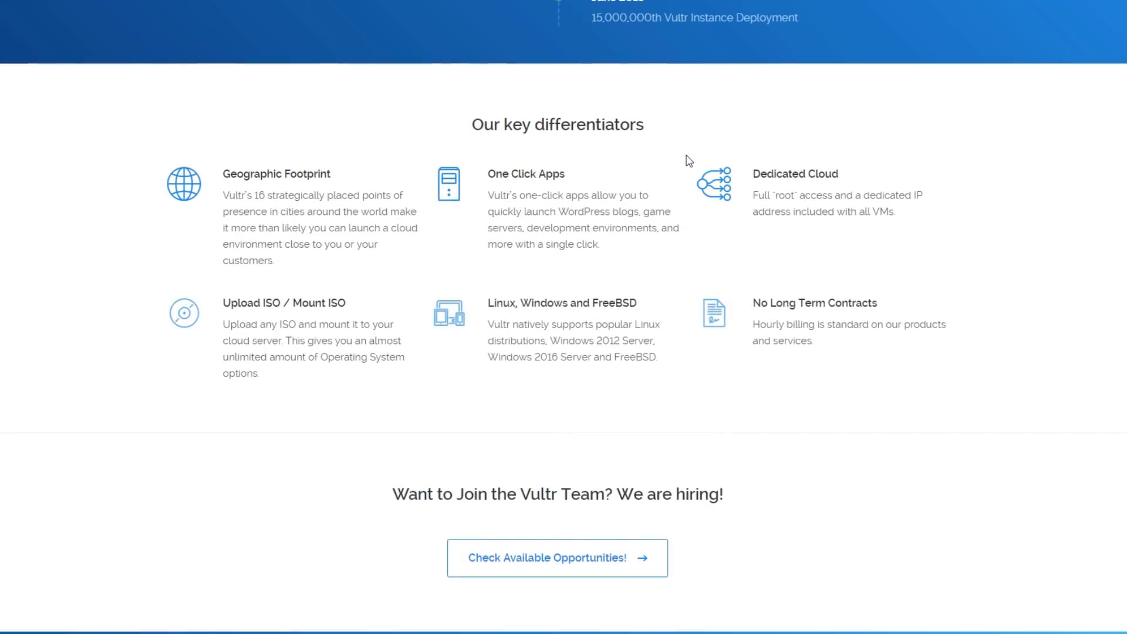
{"action": "scroll", "coordinate": [690, 160], "scroll_direction": "down", "scroll_amount": 11}
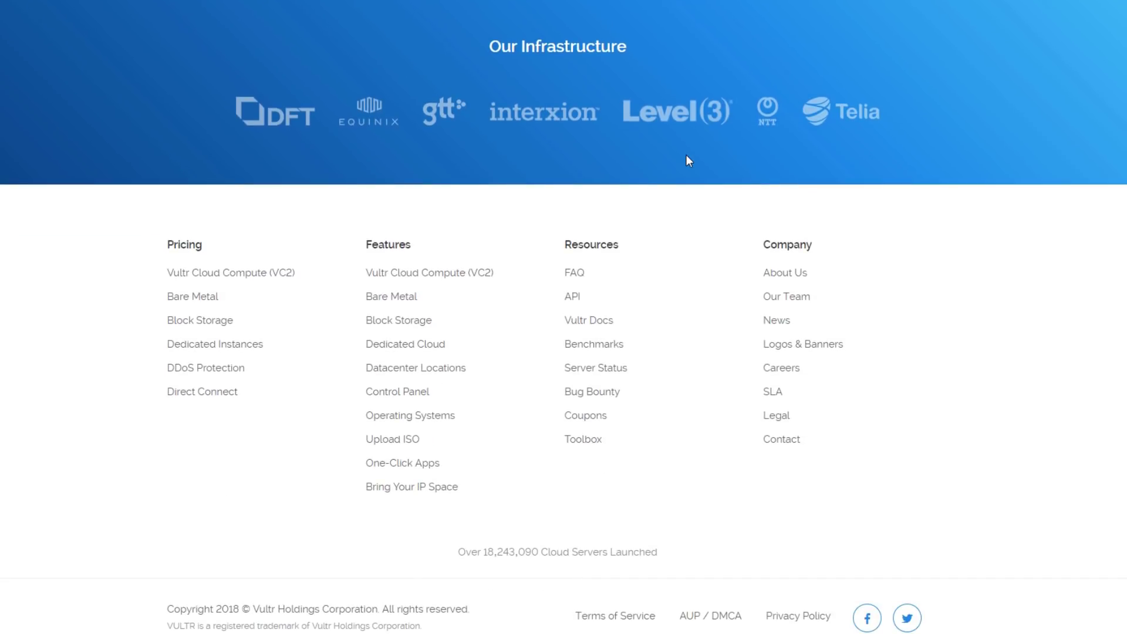
{"action": "scroll", "coordinate": [690, 161], "scroll_direction": "up", "scroll_amount": 20}
{"action": "scroll", "coordinate": [688, 159], "scroll_direction": "up", "scroll_amount": 10}
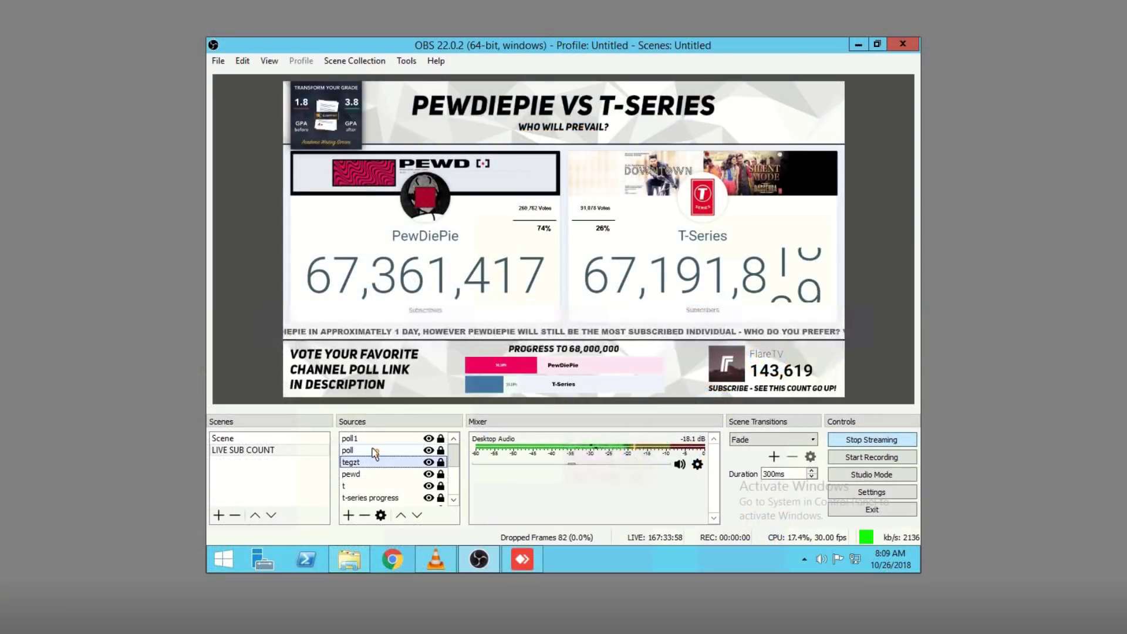
Step: Refresh the cache of the 'poll' browser source, updating it to 91473 votes
{"action": "left_click", "coordinate": [376, 451]}
{"action": "left_click", "coordinate": [381, 516]}
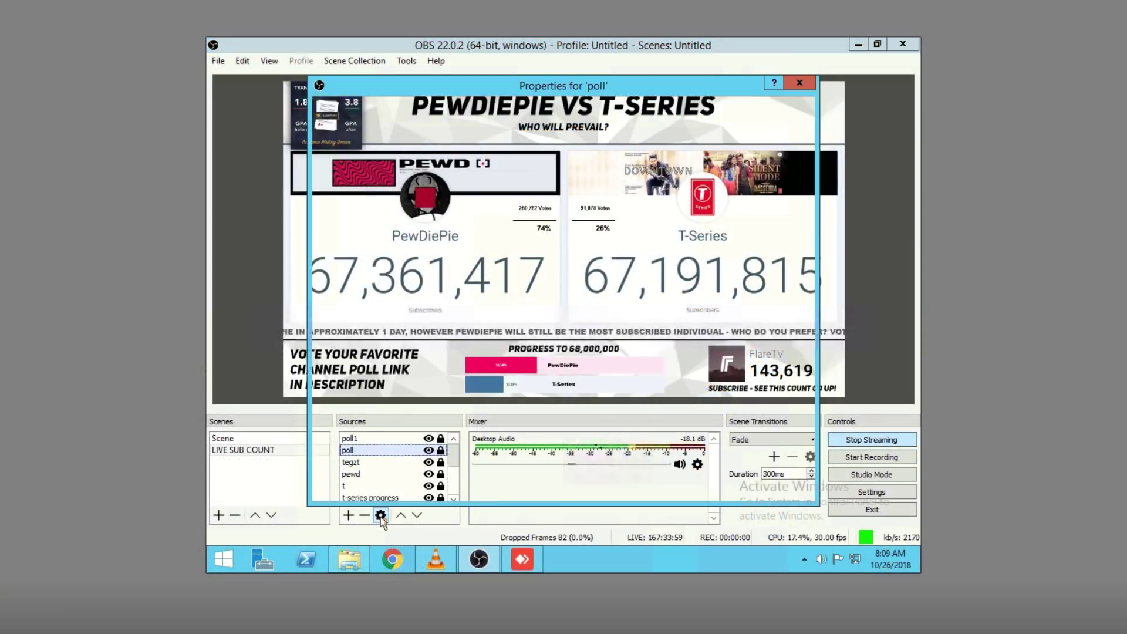
{"action": "scroll", "coordinate": [351, 425], "scroll_direction": "down", "scroll_amount": 2}
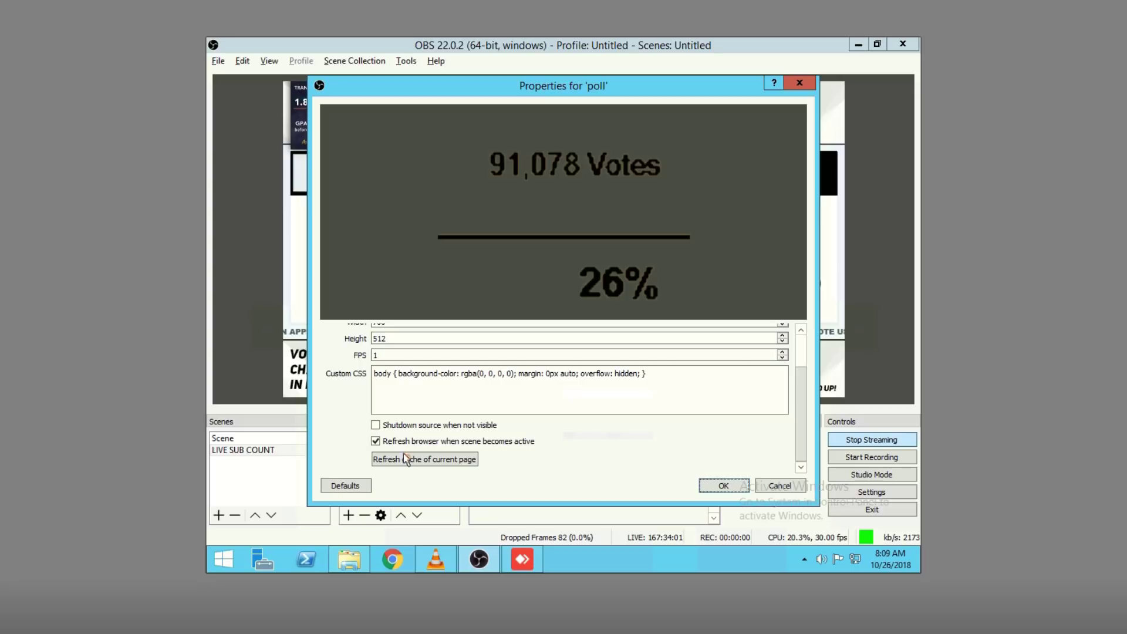
{"action": "left_click", "coordinate": [407, 459]}
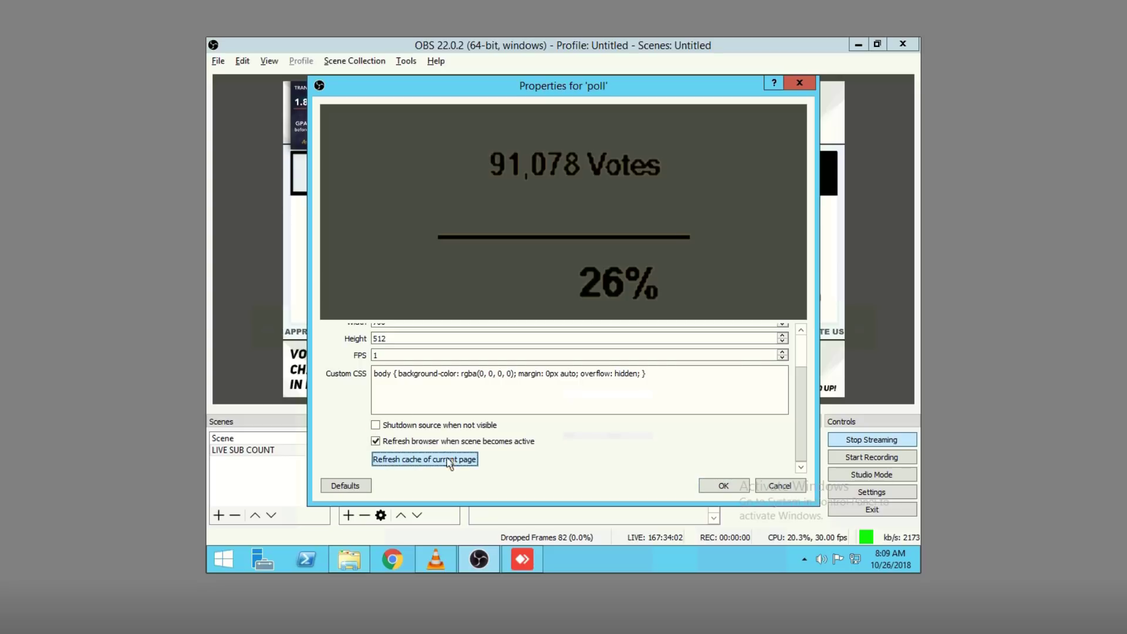
{"action": "left_click", "coordinate": [723, 486]}
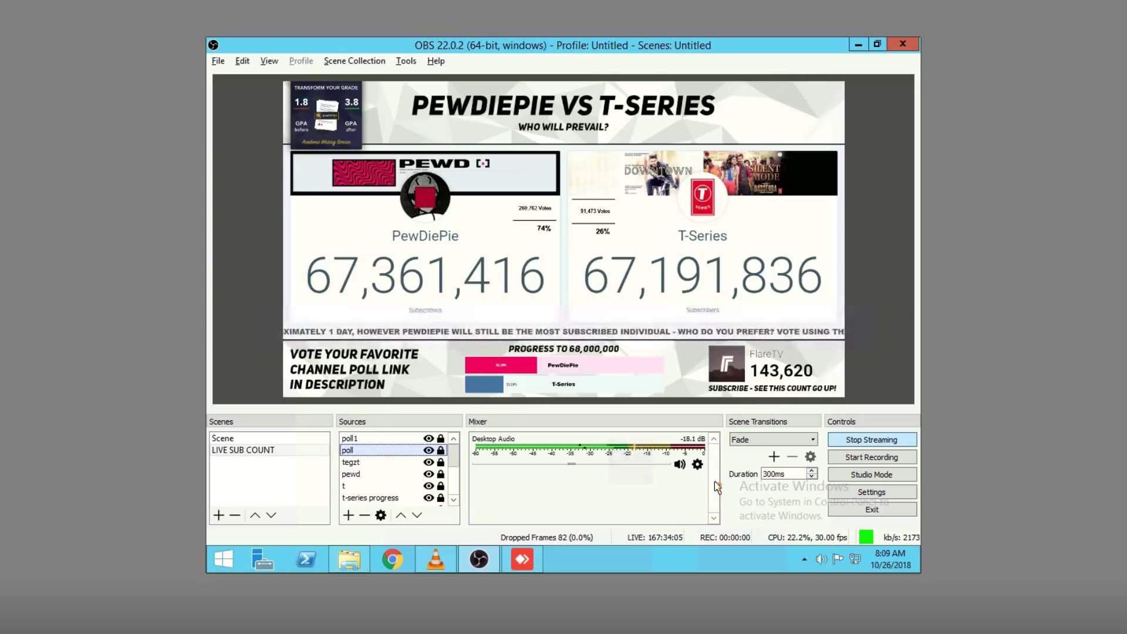
Step: Refresh the 'poll1' browser source cache to 261615 votes, then briefly open the Desktop folder
{"action": "left_click", "coordinate": [387, 441]}
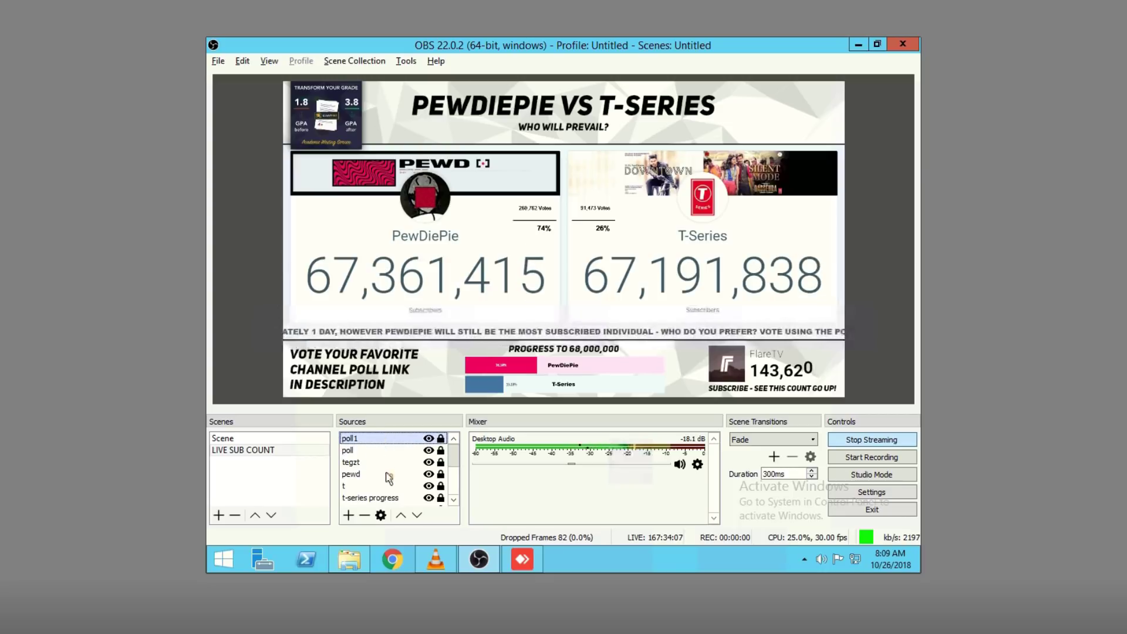
{"action": "left_click", "coordinate": [380, 515]}
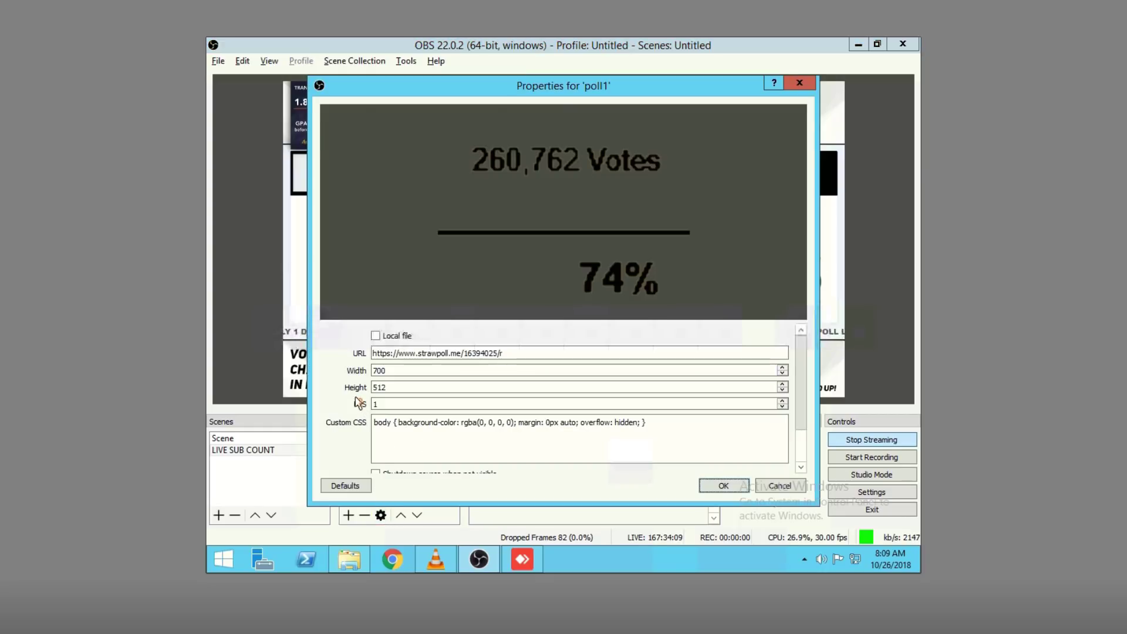
{"action": "scroll", "coordinate": [347, 399], "scroll_direction": "down", "scroll_amount": 2}
{"action": "left_click", "coordinate": [420, 461]}
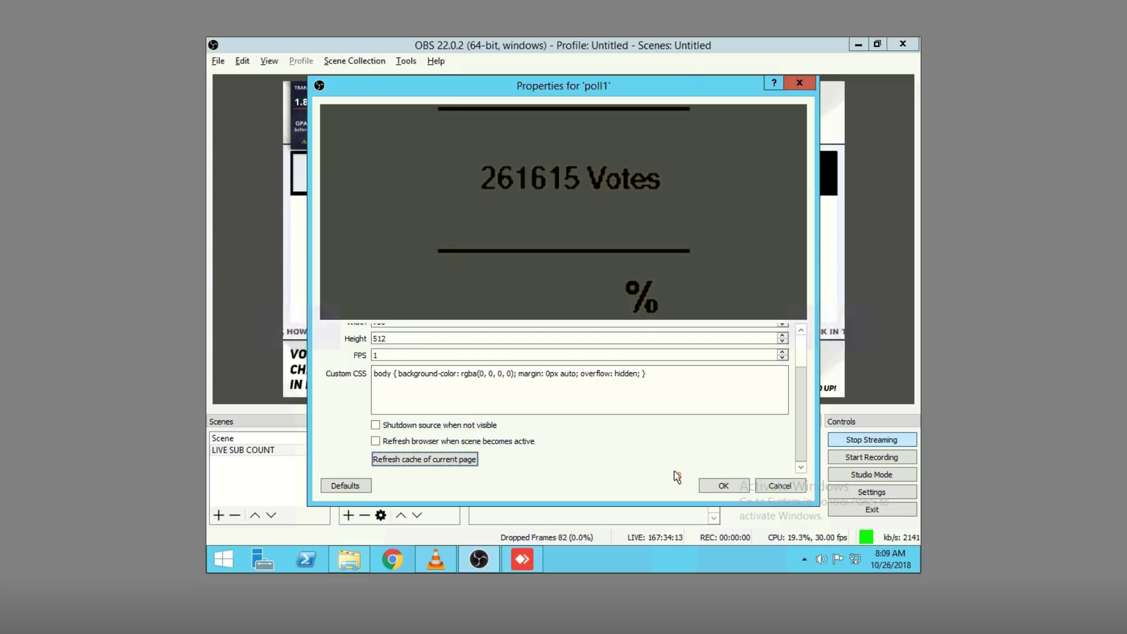
{"action": "left_click", "coordinate": [714, 487]}
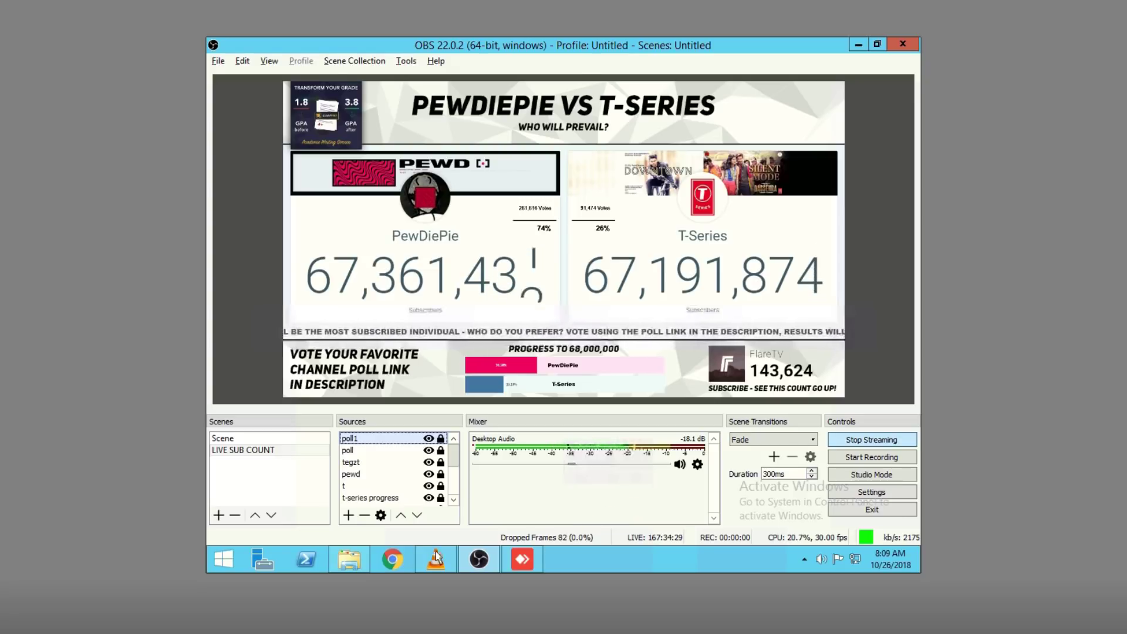
{"action": "left_click", "coordinate": [367, 562]}
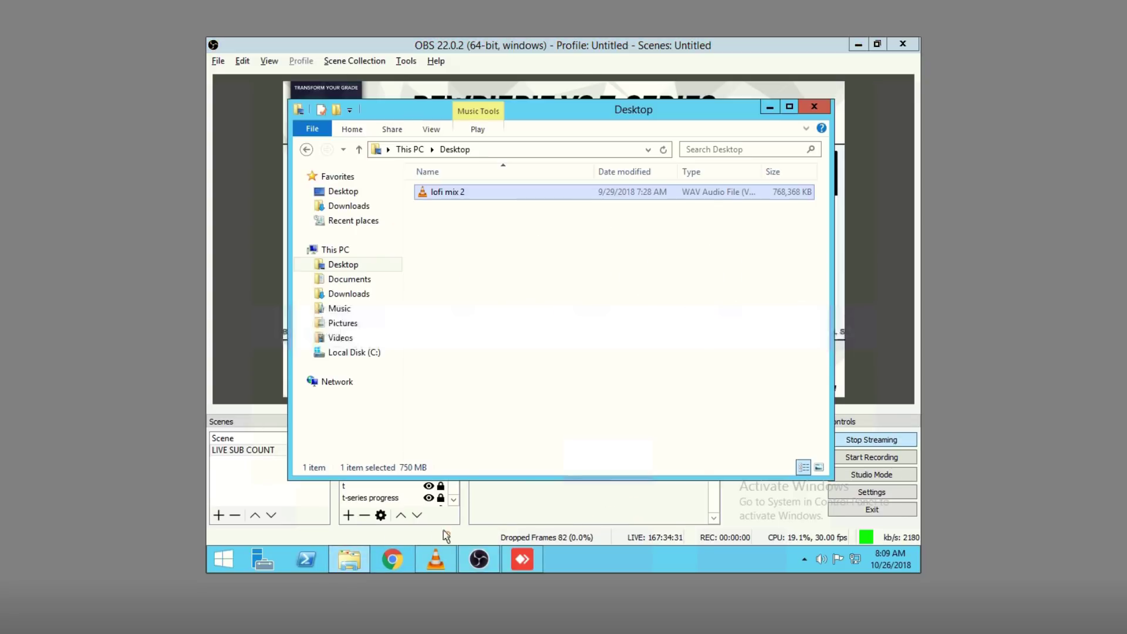
{"action": "left_click", "coordinate": [812, 108]}
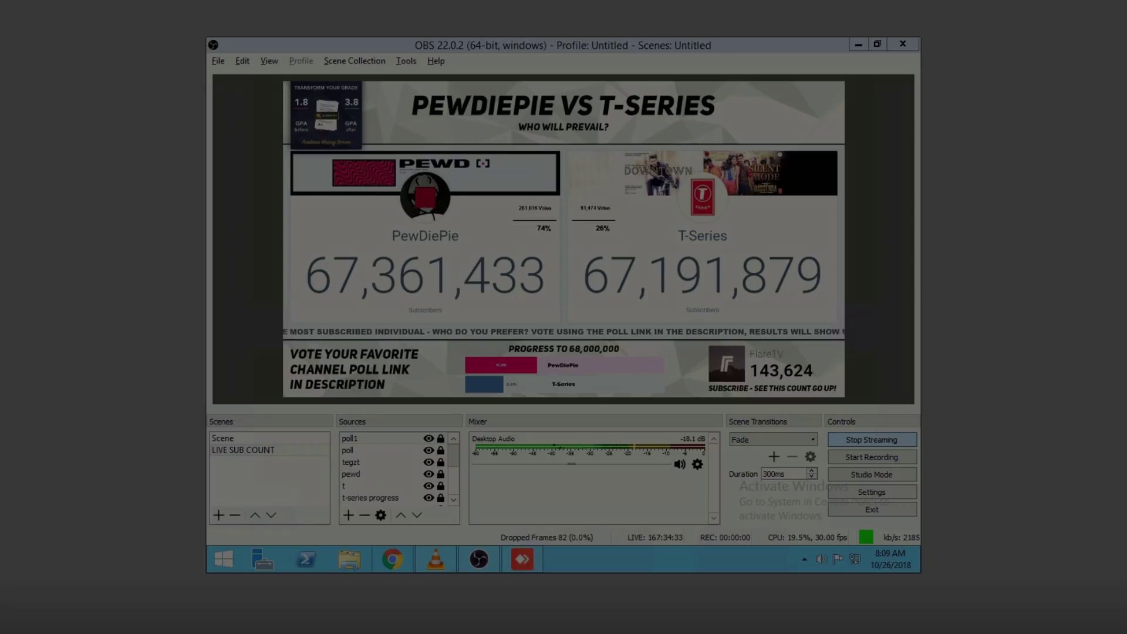